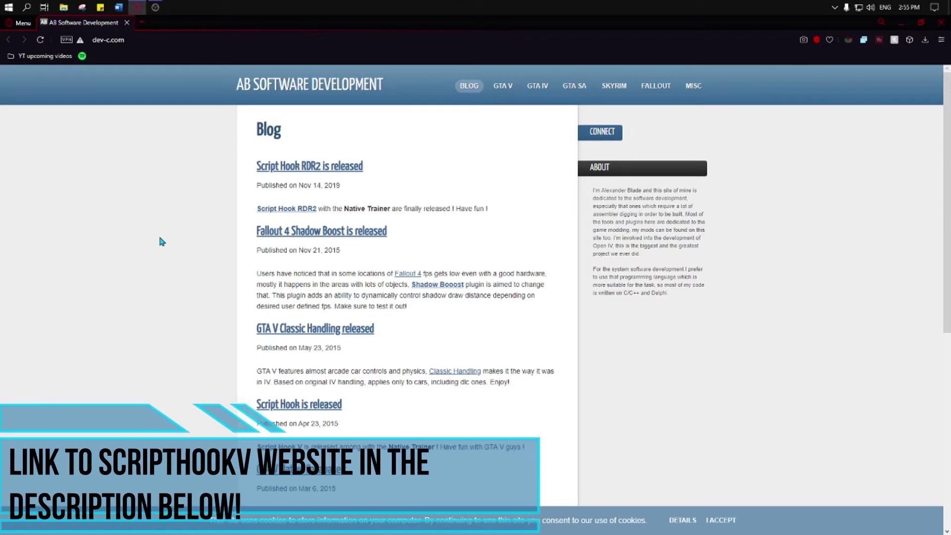
Go to dev-c.com's GTA V Script Hook V page (v1.0.2060.1) and download the archive.
left_click(503, 85)
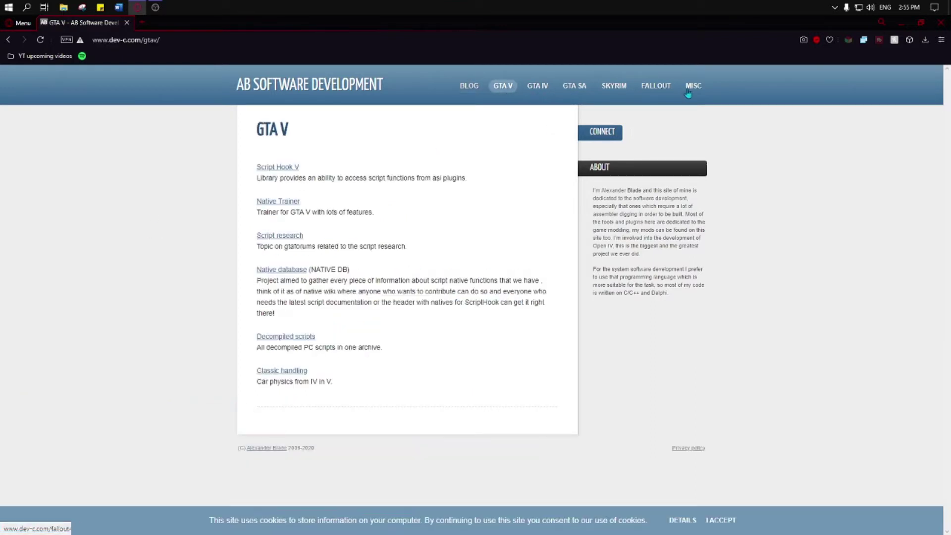
left_click(286, 171)
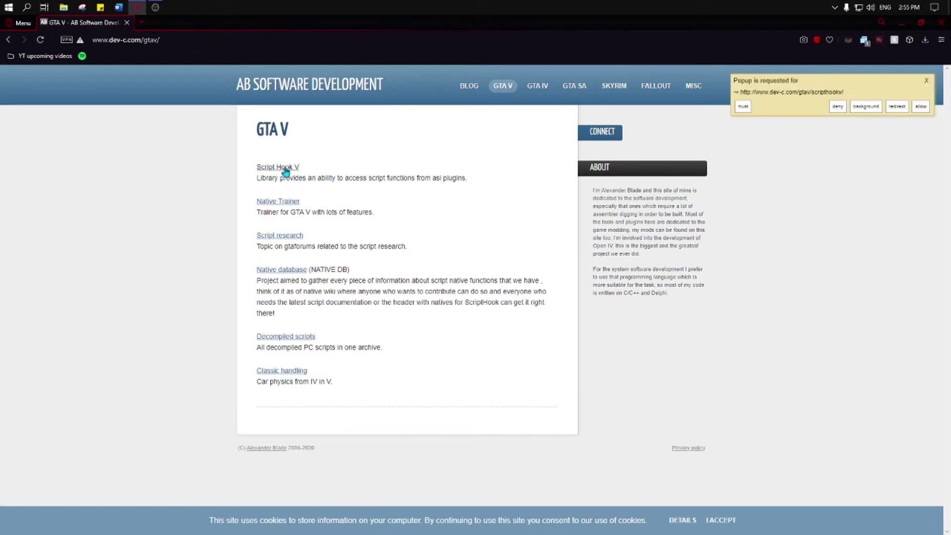
left_click(923, 106)
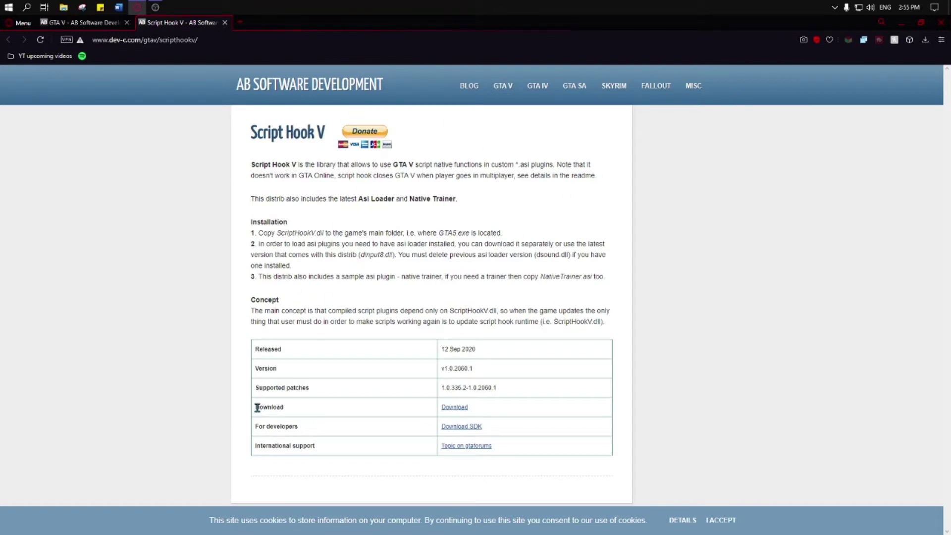
left_click_drag(257, 407, 289, 403)
left_click(359, 409)
Minimize Opera GX, then extract the ScriptHookV_1.0.2060.1 zip in Downloads to 'ScriptHookV_1.0.2060.1\'.
left_click(900, 24)
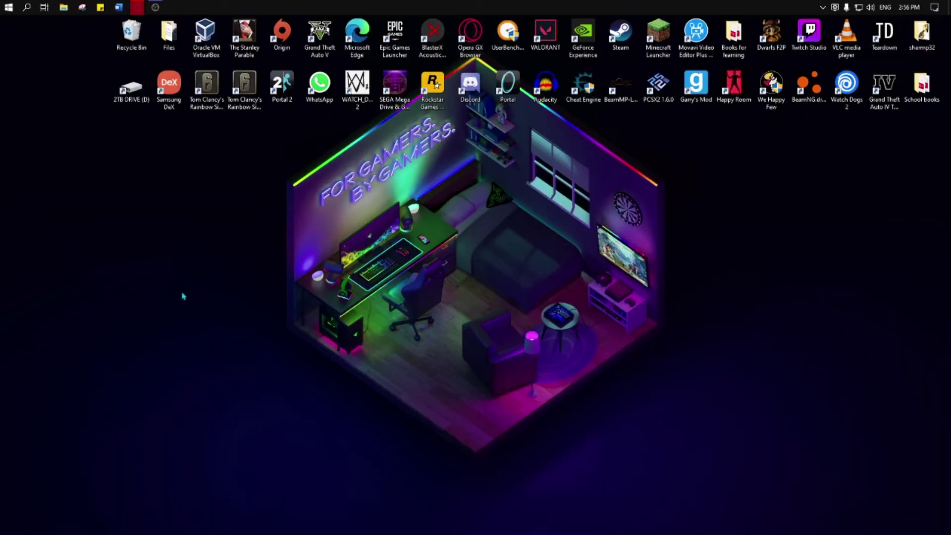
left_click(64, 7)
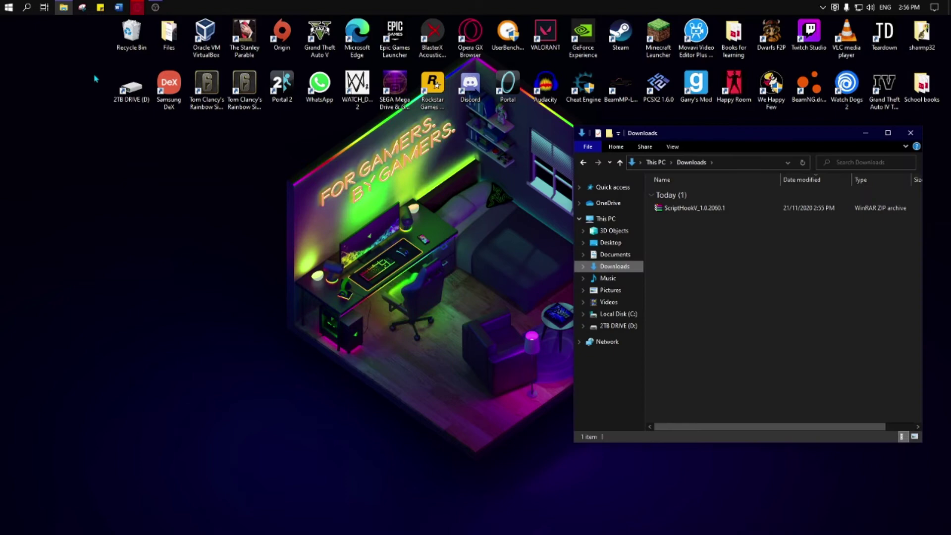
mouse_move(65, 6)
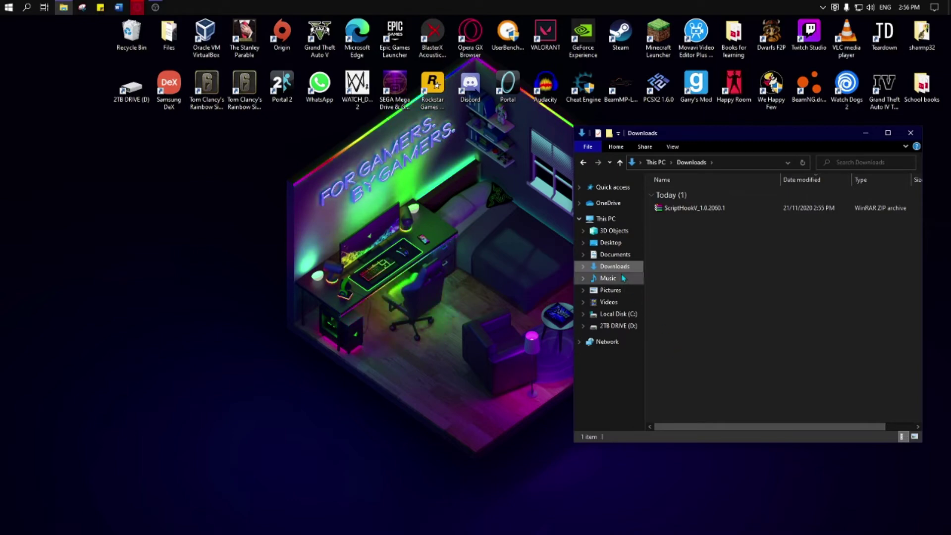
left_click(691, 210)
right_click(690, 208)
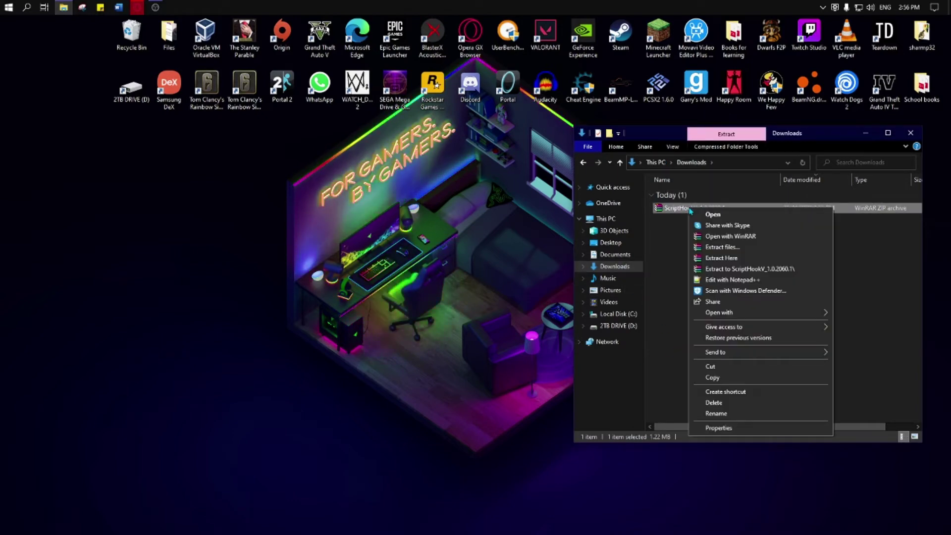
left_click(740, 269)
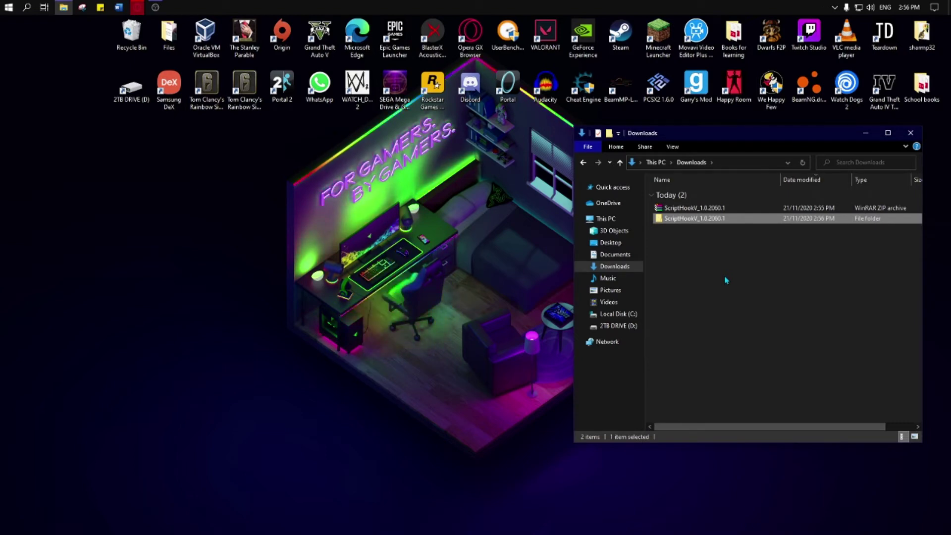
Drag the extracted ScriptHookV_1.0.2060.1 folder onto the desktop and close the Downloads window.
left_click_drag(689, 225, 213, 297)
left_click(764, 314)
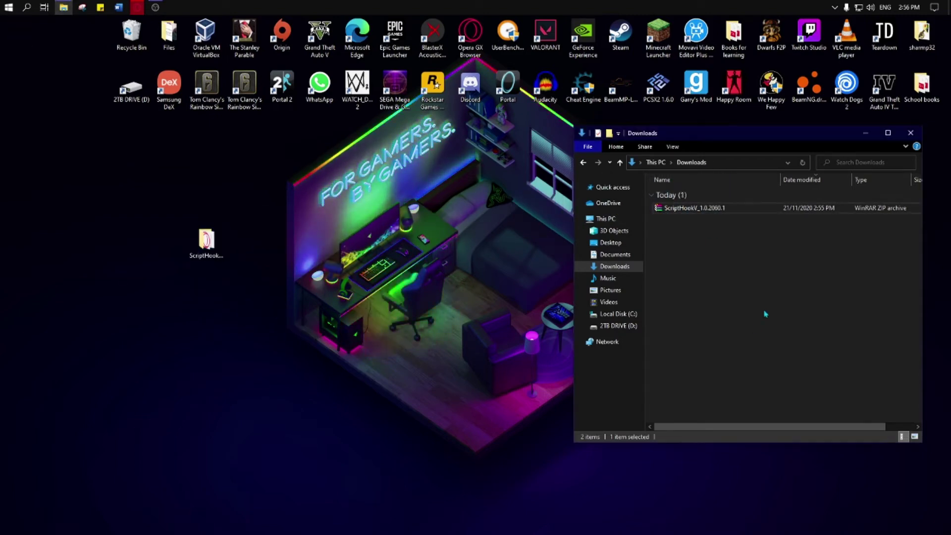
left_click(911, 132)
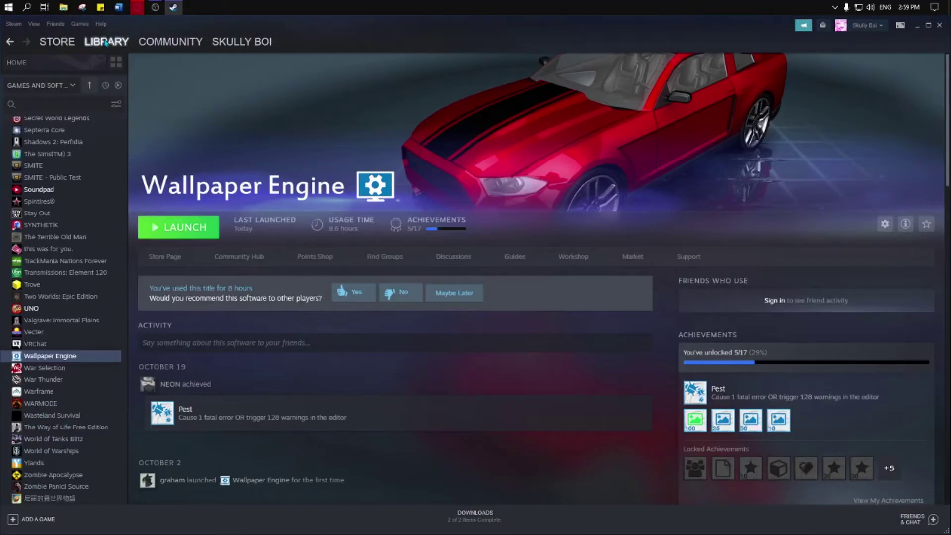
Open Grand Theft Auto V's Properties in the Steam library and view its Local Files.
scroll(74, 241, "down", 10)
scroll(74, 240, "down", 3)
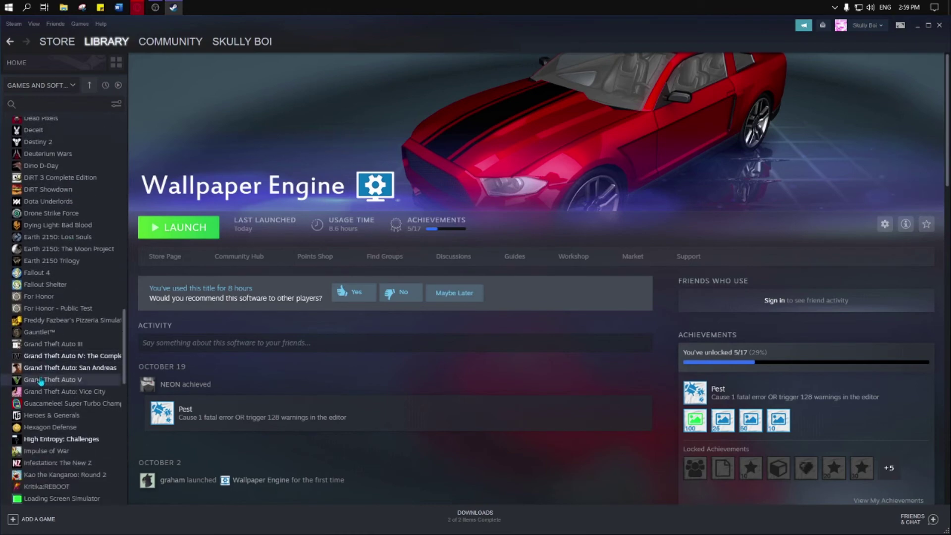
left_click(47, 380)
right_click(47, 382)
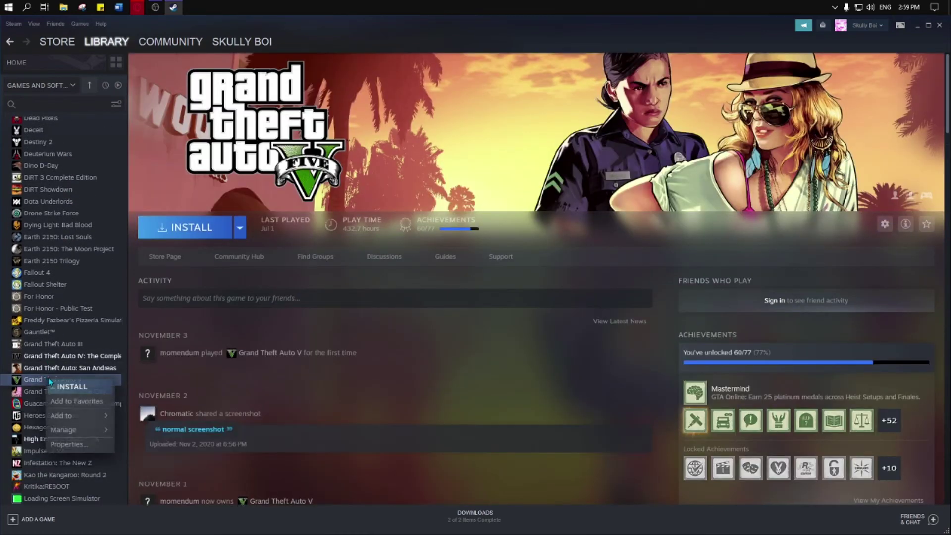
left_click(69, 444)
left_click(457, 144)
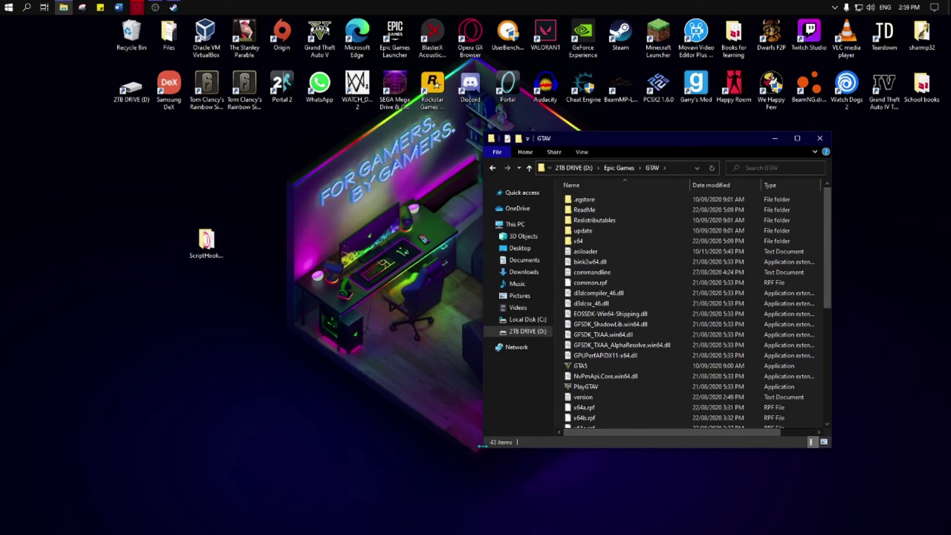
Open the desktop ScriptHookV_1.0.2060.1 folder and arrange its window beside the GTAV folder.
left_click_drag(476, 457, 407, 522)
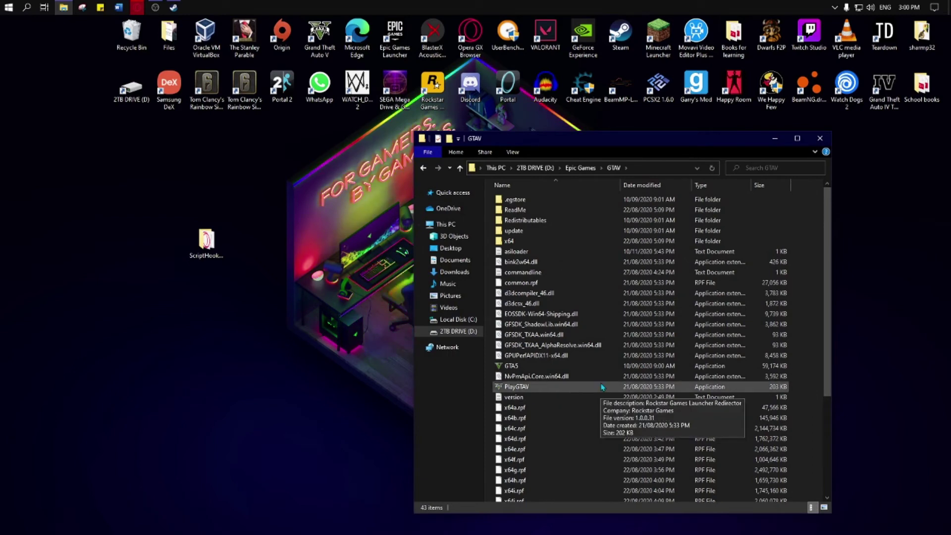
left_click_drag(206, 243, 181, 321)
double_click(171, 299)
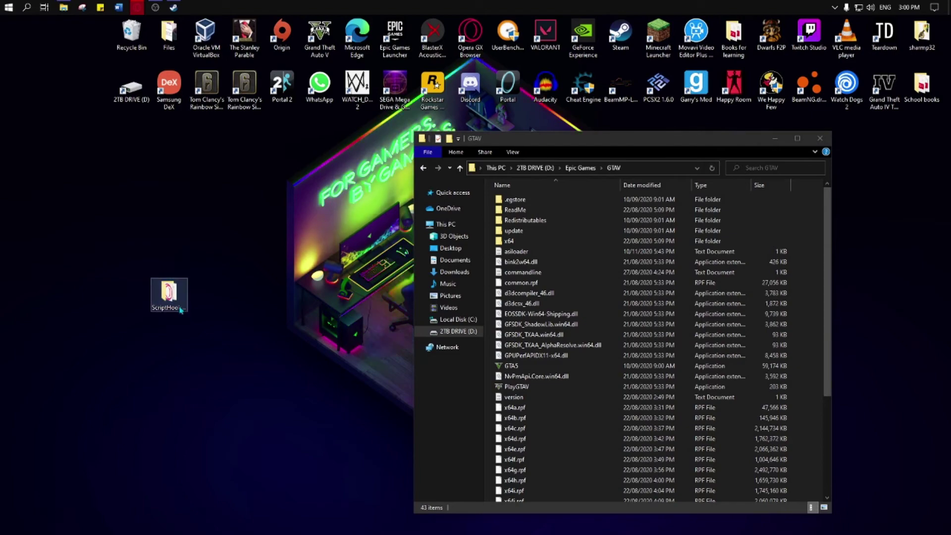
left_click_drag(592, 153, 183, 139)
left_click_drag(506, 139, 587, 142)
left_click_drag(353, 142, 411, 140)
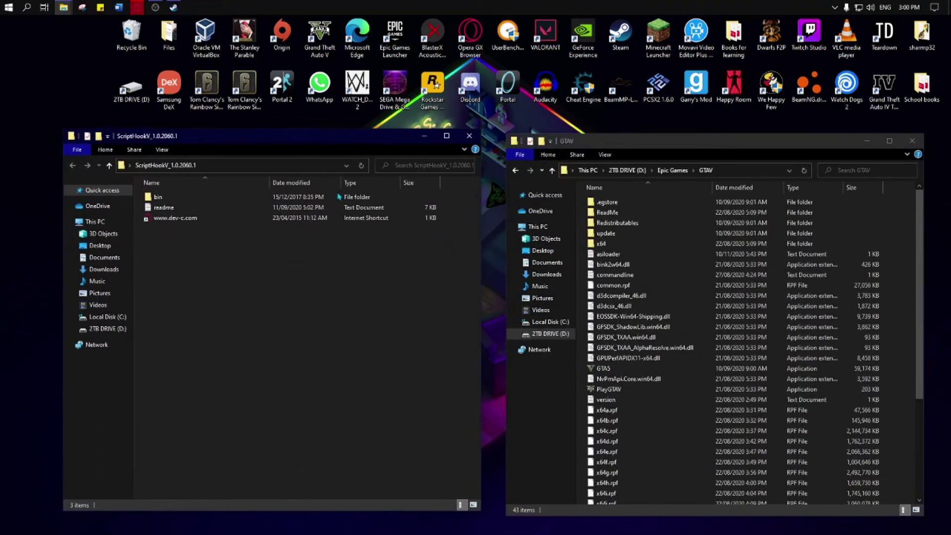
Open the bin folder and select dinput8.dll, NativeTrainer.asi and ScriptHookV.dll.
double_click(211, 200)
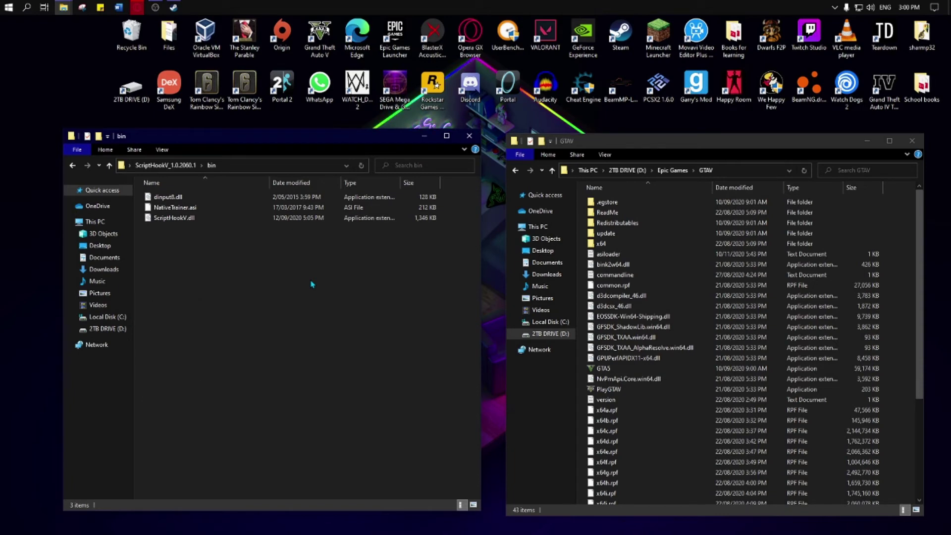
left_click_drag(227, 275, 196, 239)
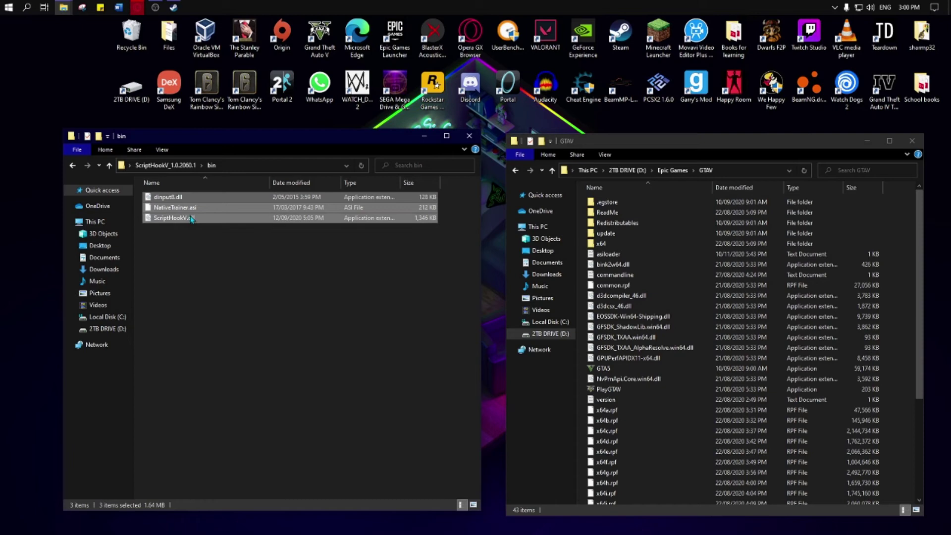
left_click(191, 239)
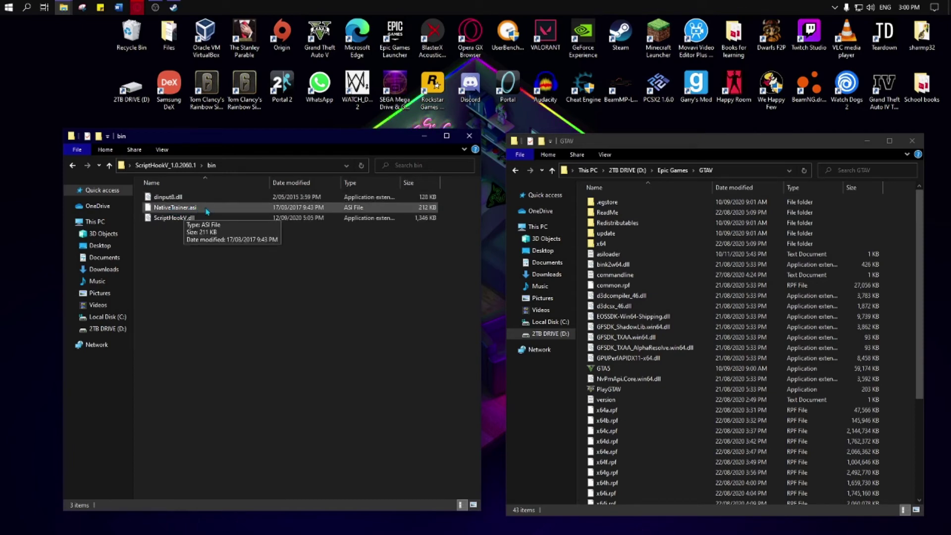
Delete NativeTrainer.asi from bin and copy dinput8.dll and ScriptHookV.dll into D:\Epic Games\GTAV.
left_click(180, 208)
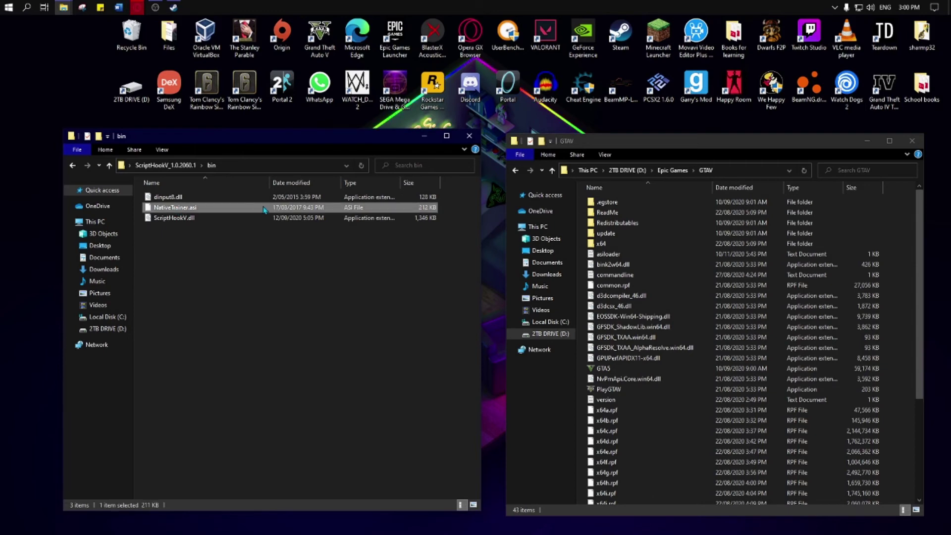
key("Delete")
left_click_drag(199, 234, 692, 148)
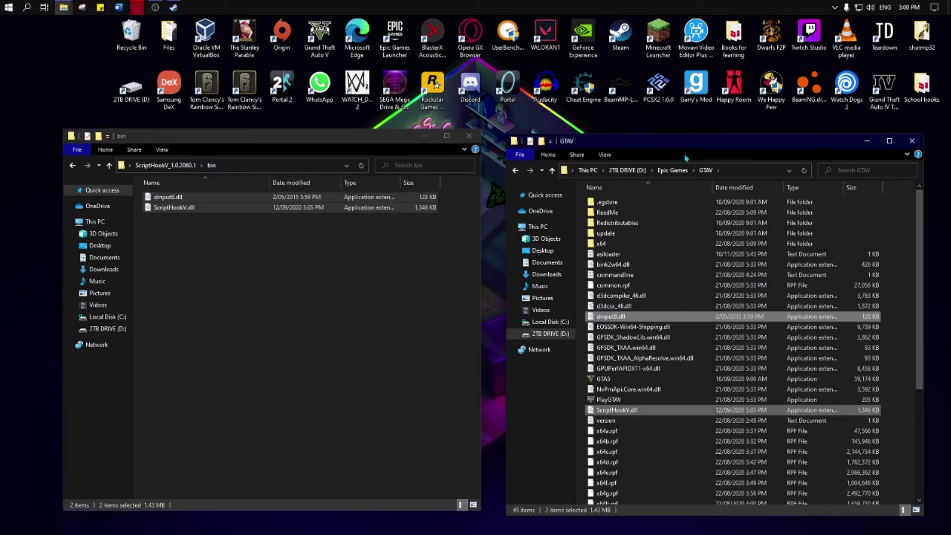
left_click(330, 335)
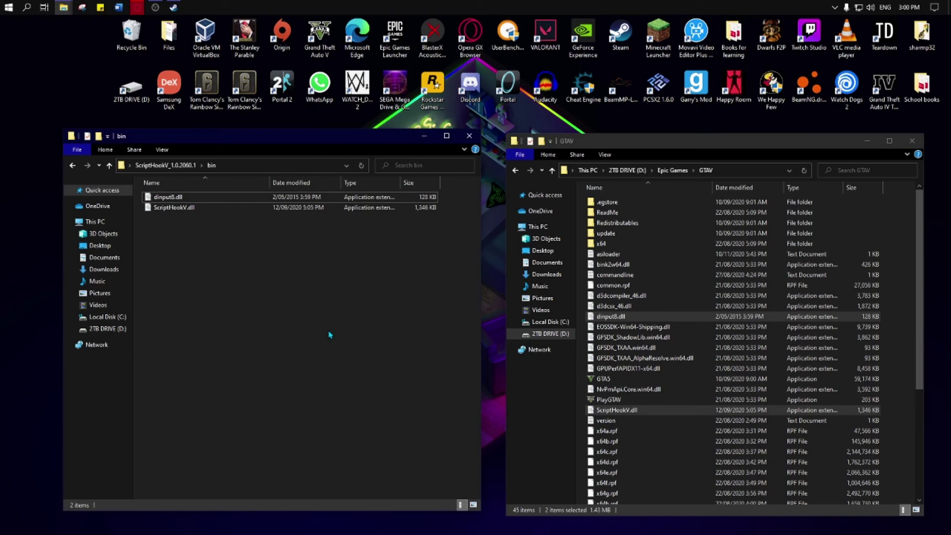